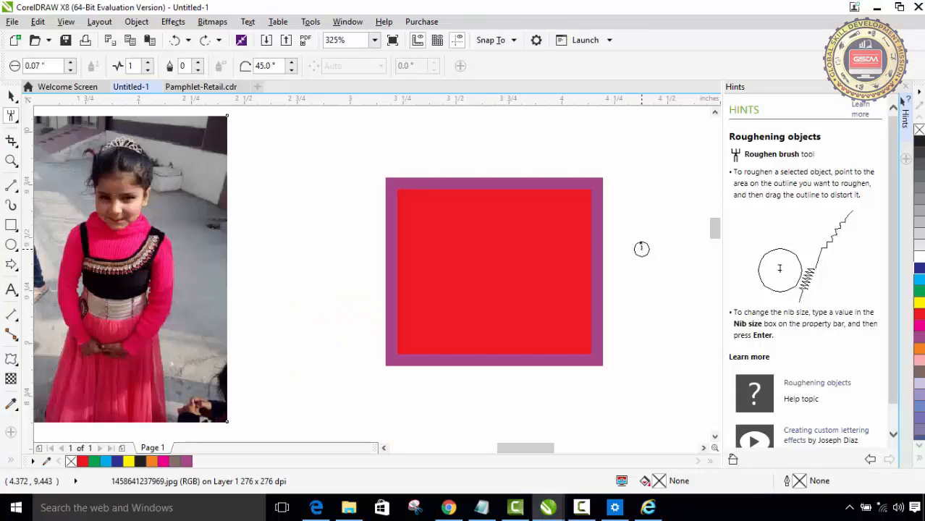
- Choose the Roughen tool and confirm a pen tilt of 45°
click(12, 120)
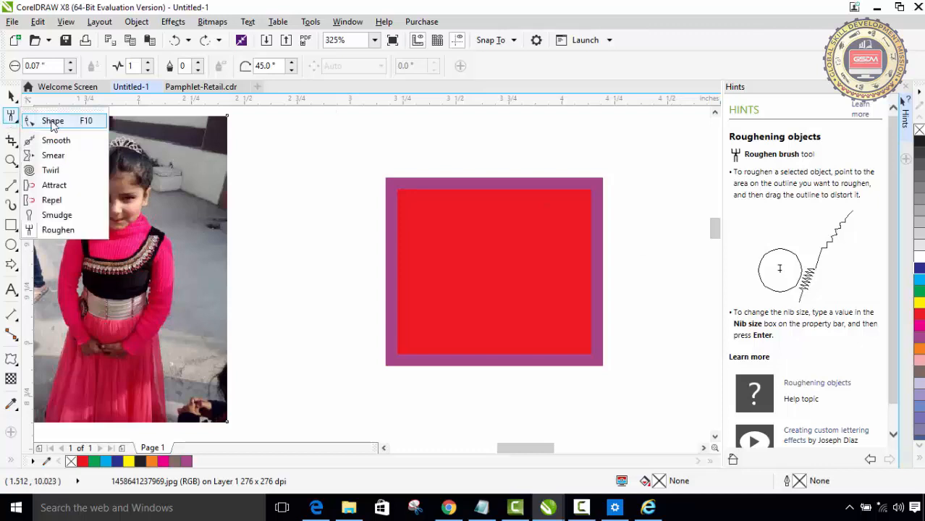
click(52, 232)
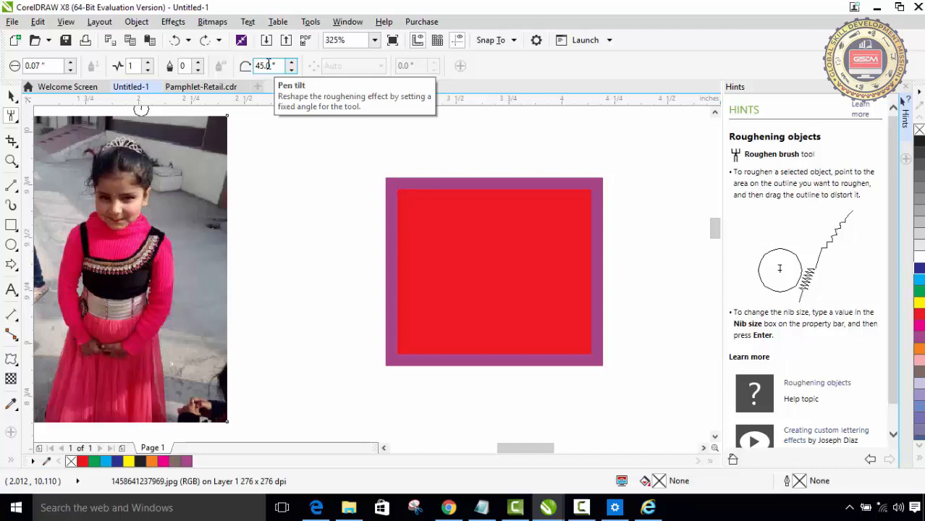
key(Return)
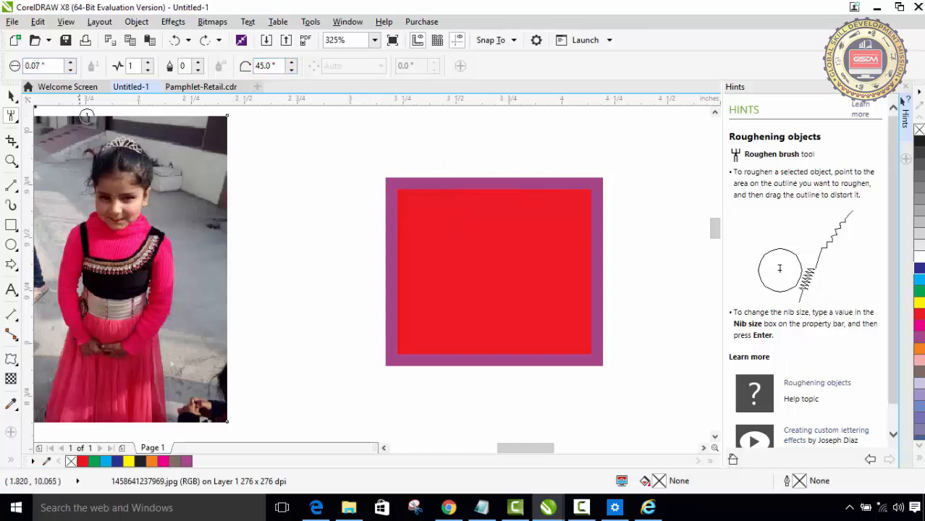
- Select the red rectangle and roughen its right edge with the Roughen brush at a 0.07-inch nib size
click(11, 97)
click(450, 258)
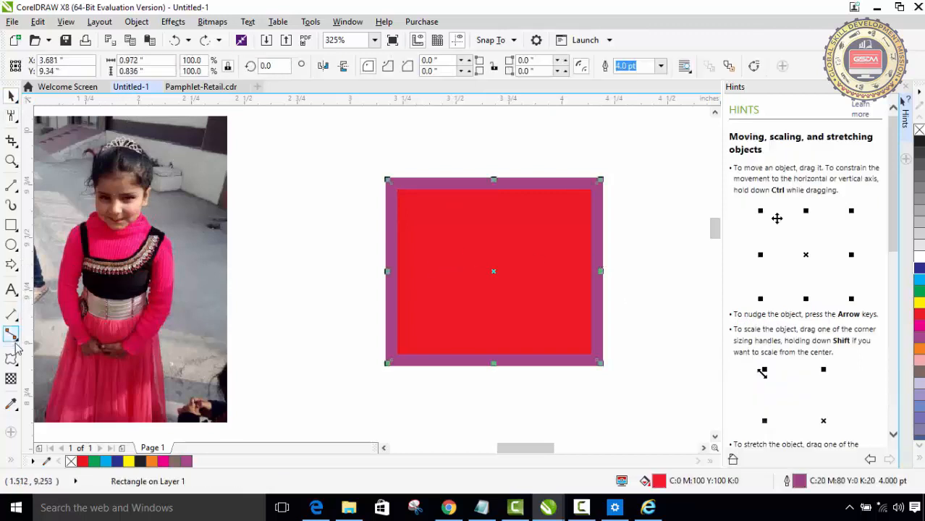
click(11, 160)
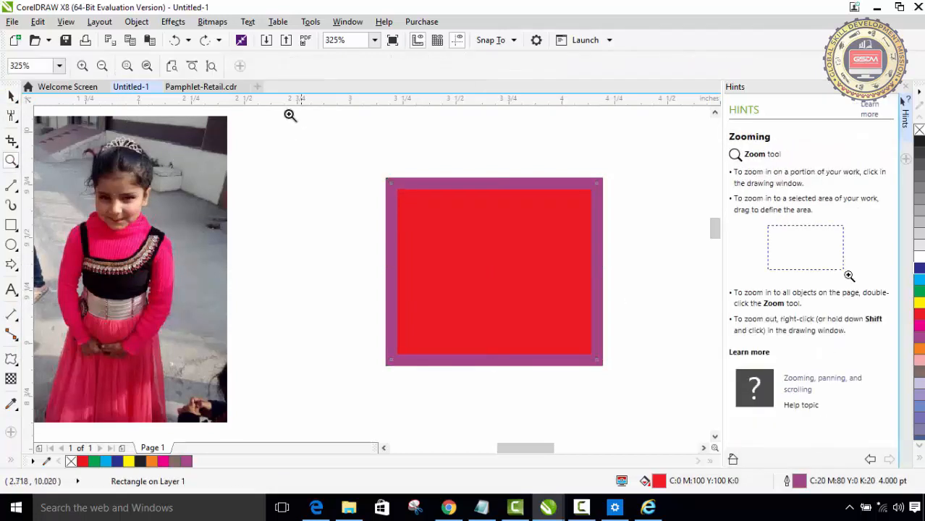
click(526, 234)
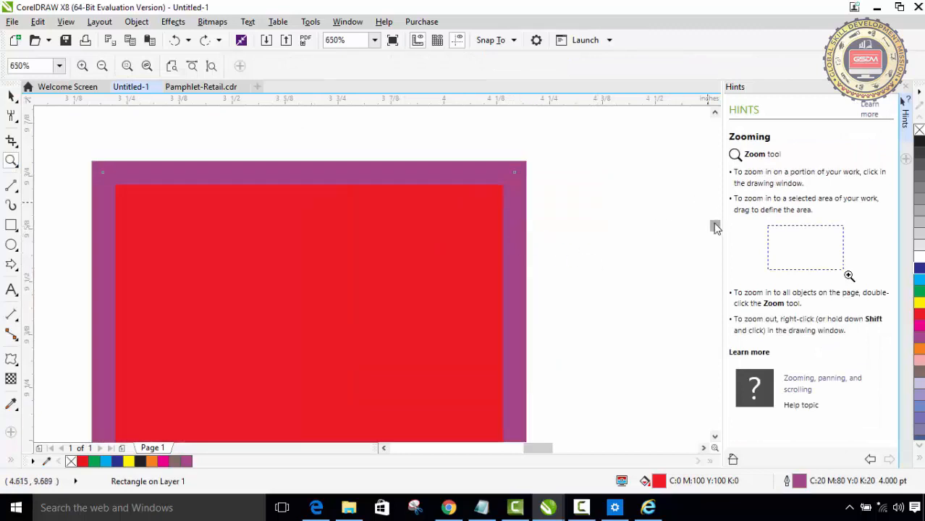
drag(714, 227, 713, 227)
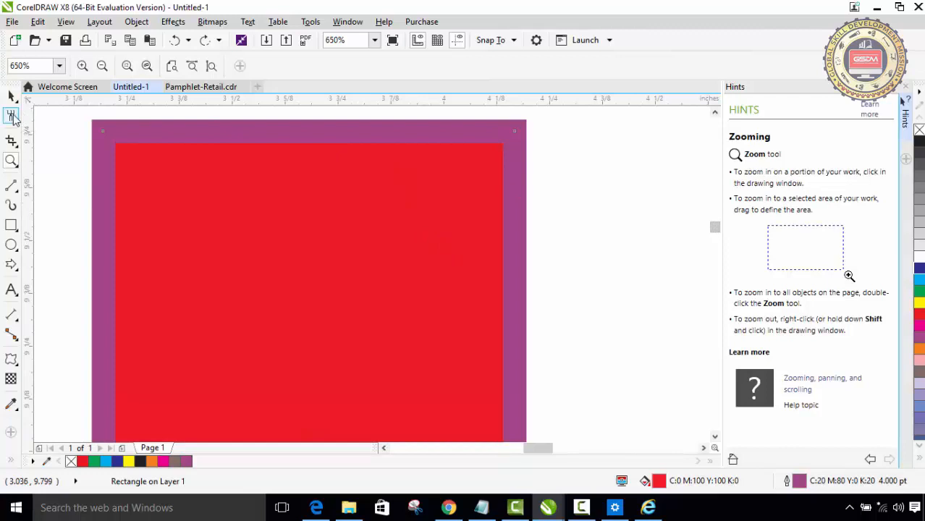
click(12, 118)
click(11, 97)
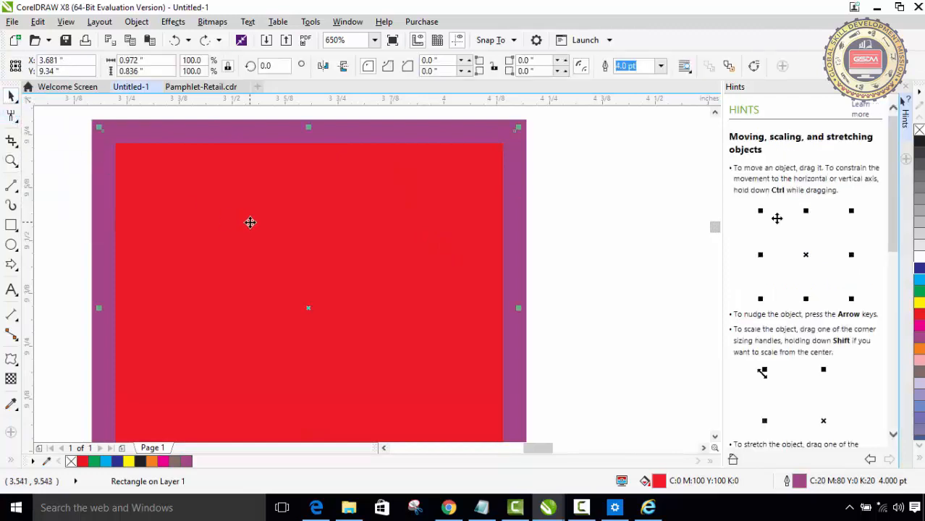
click(250, 222)
click(12, 116)
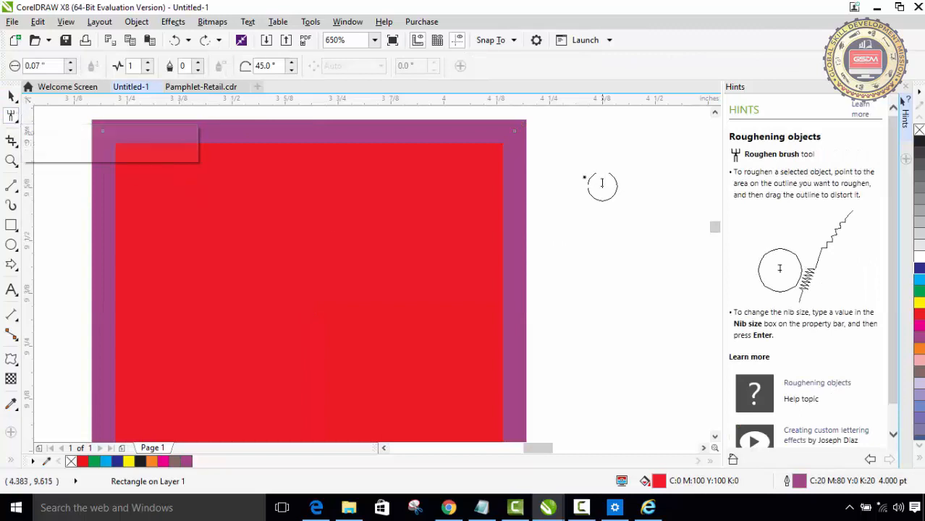
mouse_move(525, 125)
mouse_down()
mouse_move(522, 169)
mouse_move(528, 130)
mouse_up()
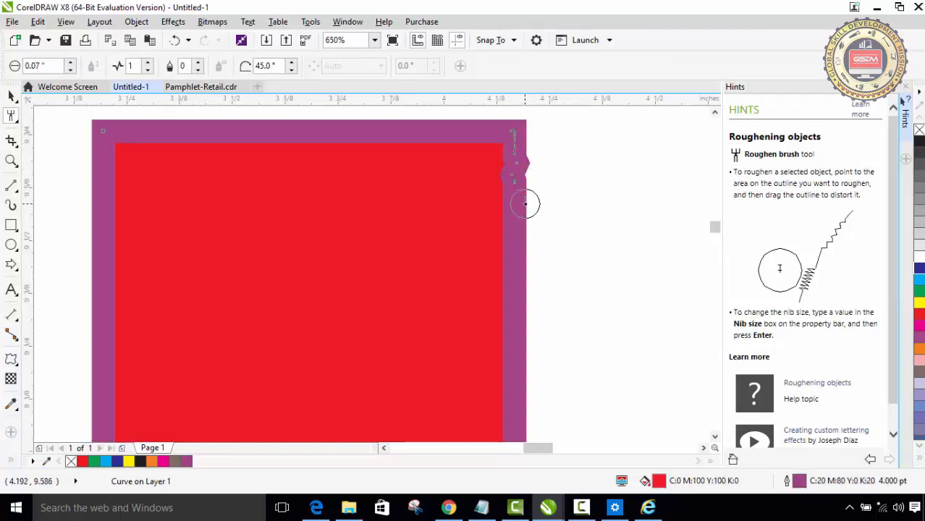
mouse_move(525, 202)
mouse_down()
mouse_move(527, 243)
mouse_move(519, 240)
mouse_move(533, 265)
mouse_move(523, 271)
mouse_move(536, 282)
mouse_move(522, 297)
mouse_move(540, 315)
mouse_move(518, 325)
mouse_move(531, 338)
mouse_move(512, 348)
mouse_move(531, 360)
mouse_move(518, 370)
mouse_move(532, 378)
mouse_move(517, 383)
mouse_move(522, 418)
mouse_move(537, 424)
mouse_move(534, 402)
mouse_move(519, 407)
mouse_move(514, 429)
mouse_up()
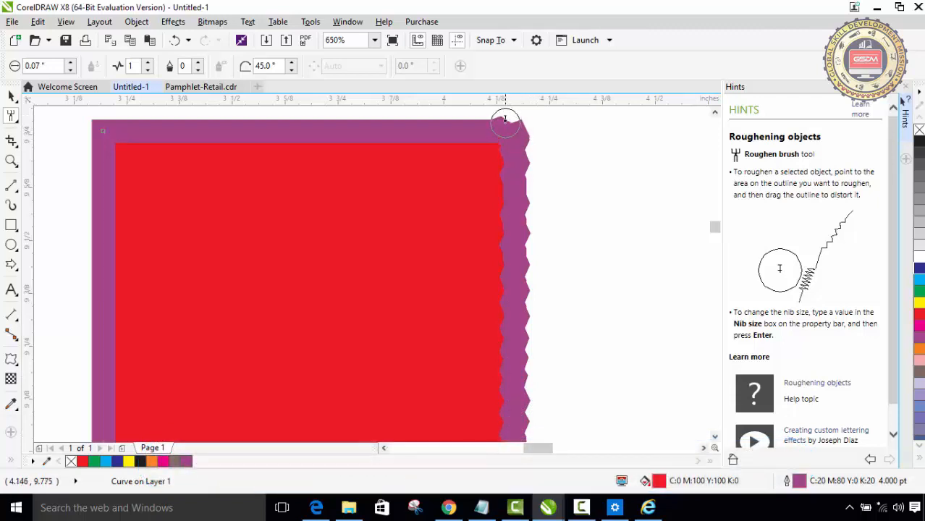
- Roughen the red rectangle's top edge from the right corner to the left corner
mouse_move(504, 118)
mouse_down()
mouse_move(457, 113)
mouse_move(455, 124)
mouse_move(442, 115)
mouse_move(436, 127)
mouse_move(417, 119)
mouse_move(395, 127)
mouse_move(395, 112)
mouse_move(389, 131)
mouse_move(369, 131)
mouse_move(365, 115)
mouse_move(322, 124)
mouse_move(322, 107)
mouse_move(311, 128)
mouse_move(297, 126)
mouse_move(294, 111)
mouse_move(275, 126)
mouse_move(276, 111)
mouse_move(247, 125)
mouse_move(250, 112)
mouse_move(268, 118)
mouse_move(194, 123)
mouse_move(189, 112)
mouse_move(172, 125)
mouse_move(167, 113)
mouse_move(146, 126)
mouse_move(123, 118)
mouse_move(121, 144)
mouse_move(98, 123)
mouse_up()
click(91, 122)
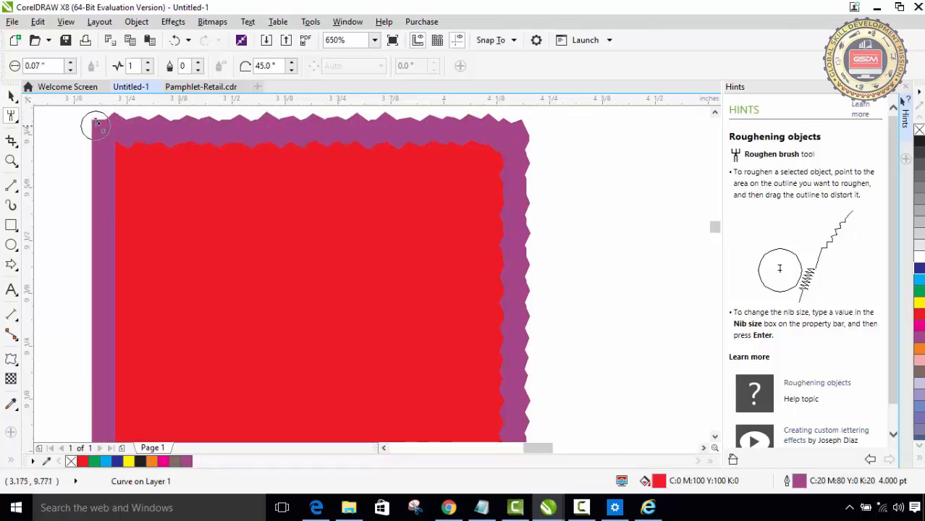
click(95, 121)
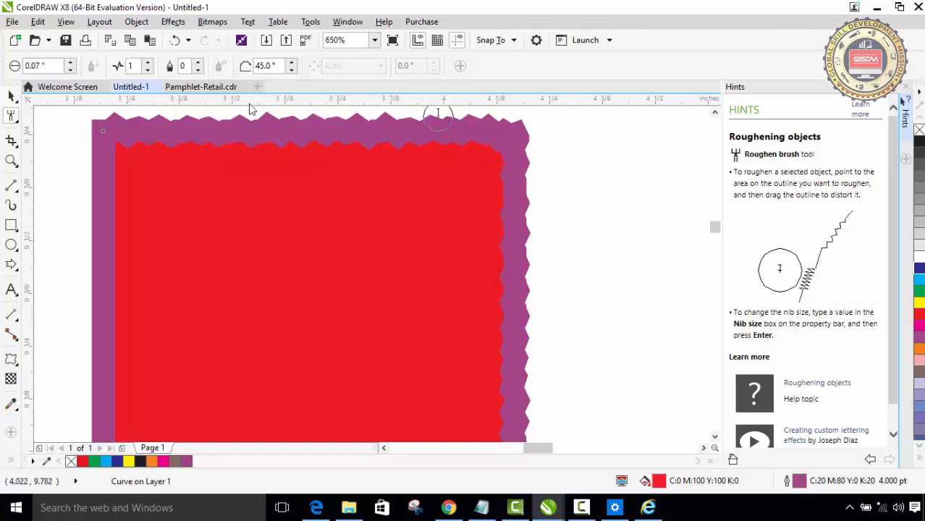
- Try roughening the rectangle's bottom edge with the nib size set to 1.0 inch
click(70, 63)
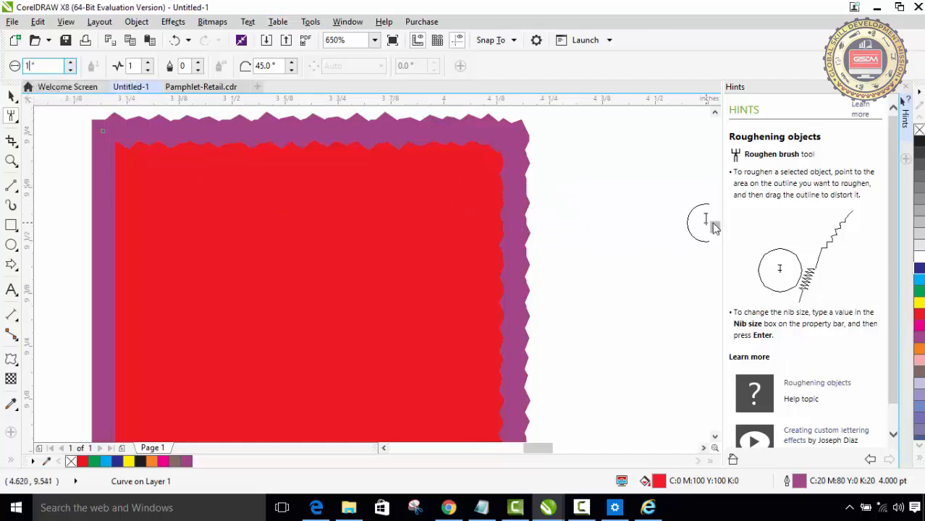
key(Return)
scroll(712, 227, down, 3)
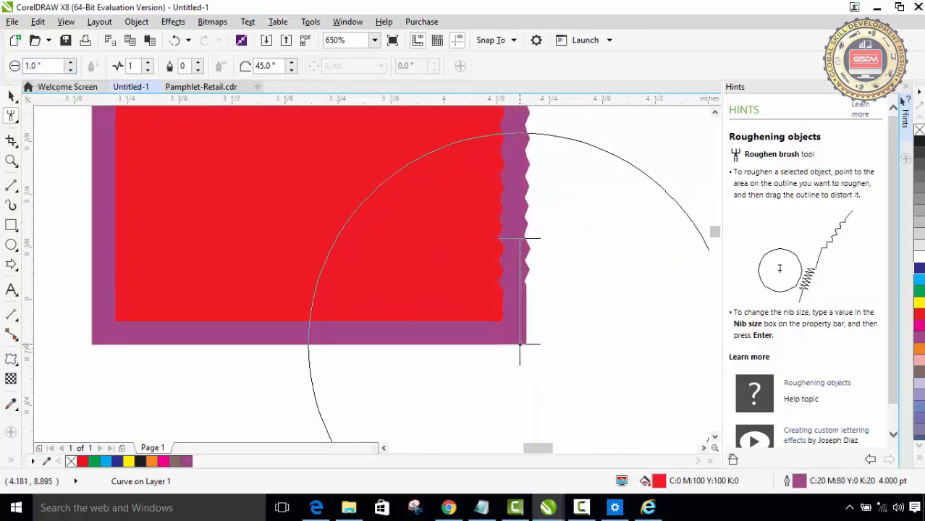
mouse_move(520, 346)
mouse_down()
mouse_move(361, 340)
mouse_move(359, 356)
mouse_up()
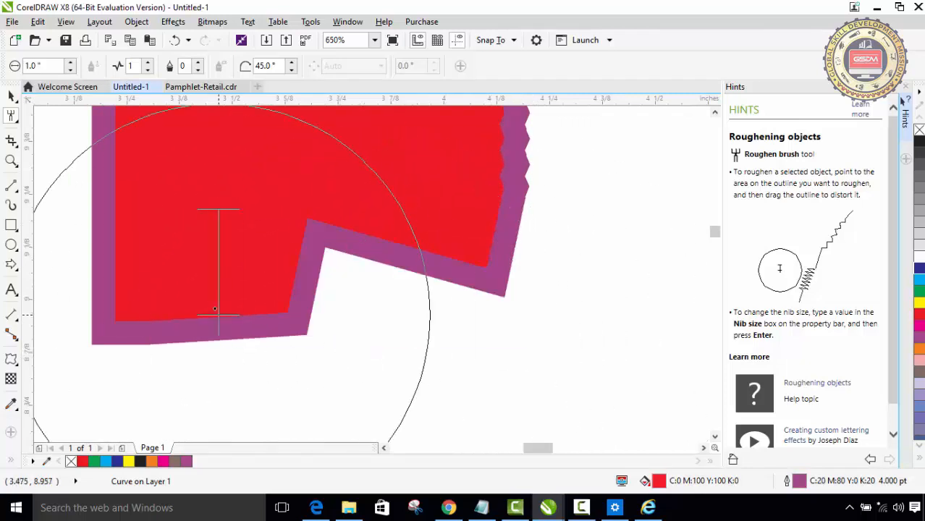
drag(217, 311, 209, 332)
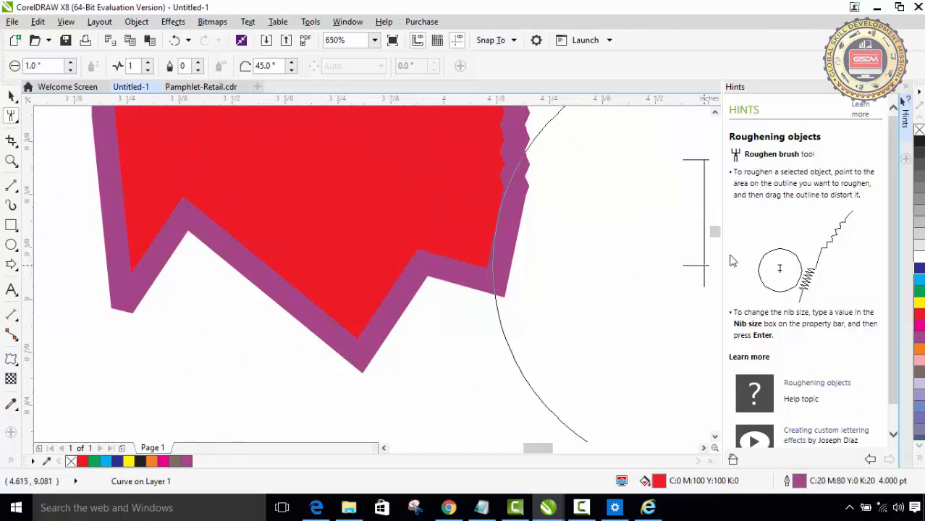
- Undo the large-nib roughening strokes on the rectangle's bottom edge
drag(718, 238, 714, 230)
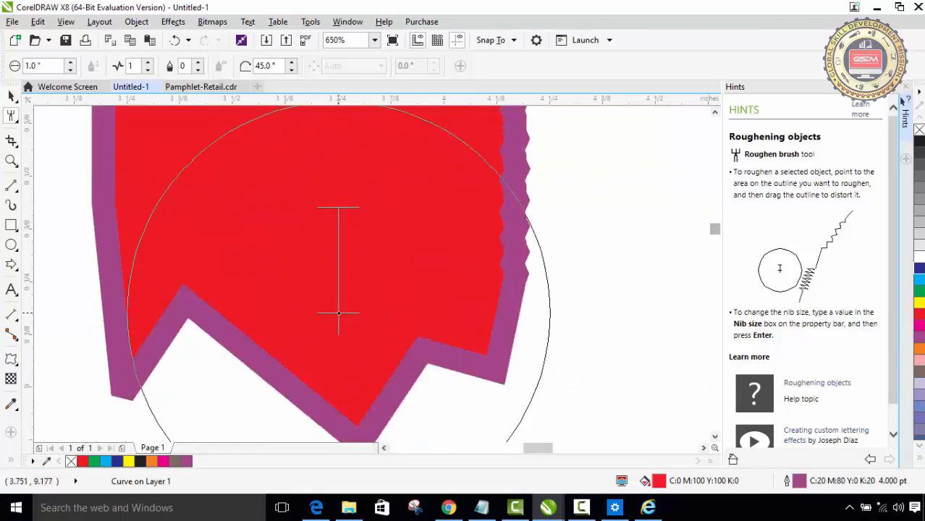
key(ctrl+z)
key(ctrl+z)
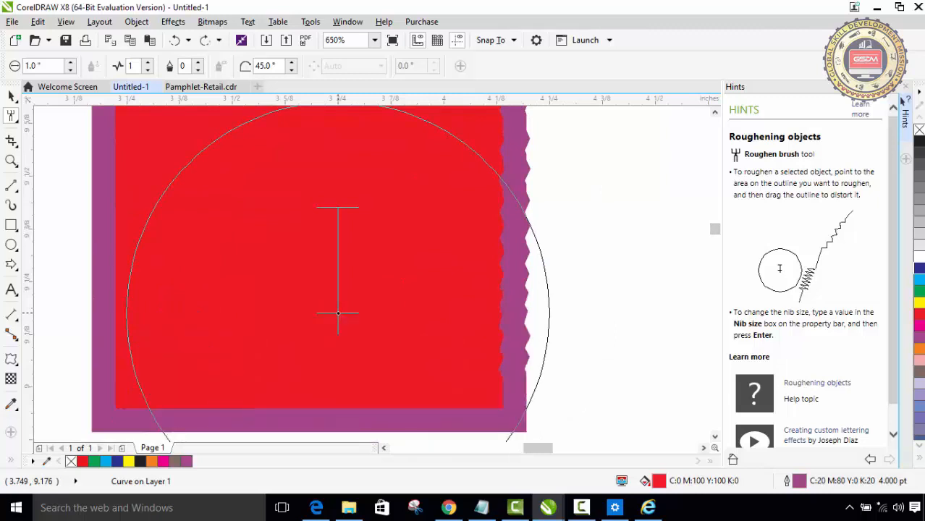
- Set the nib size to 0.3 inch and roughen the rectangle's bottom and left edges
click(45, 66)
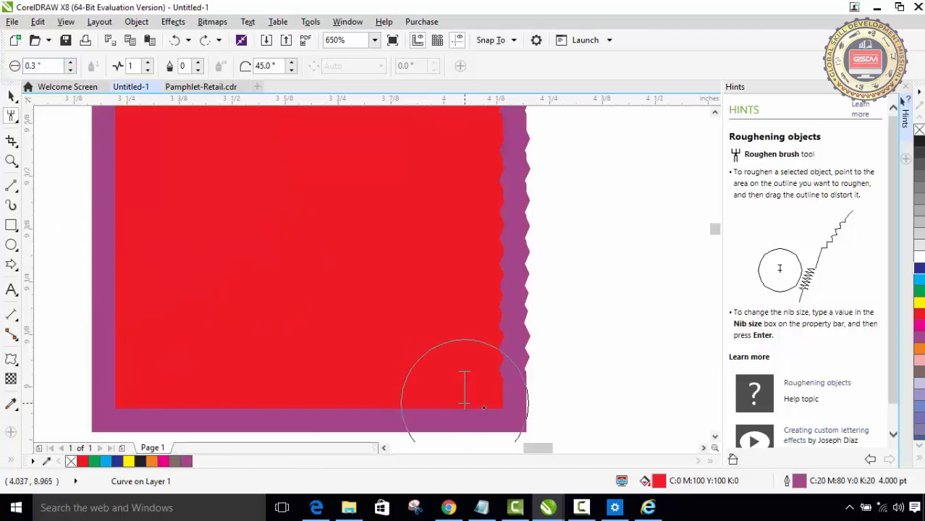
mouse_move(489, 397)
mouse_down()
mouse_move(452, 432)
mouse_move(383, 433)
mouse_move(357, 409)
mouse_move(333, 429)
mouse_move(273, 436)
mouse_move(269, 408)
mouse_move(236, 432)
mouse_move(171, 437)
mouse_move(170, 399)
mouse_move(56, 337)
mouse_move(112, 336)
mouse_move(81, 268)
mouse_move(108, 253)
mouse_move(124, 145)
mouse_up()
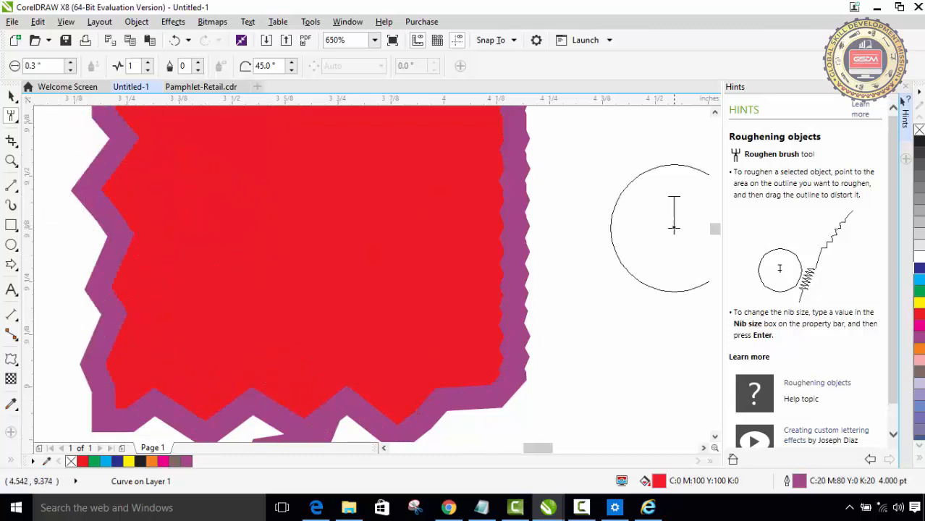
- Set the spike frequency to 5 and roughen the rectangle's upper left side and part of its top edge
drag(715, 239, 715, 233)
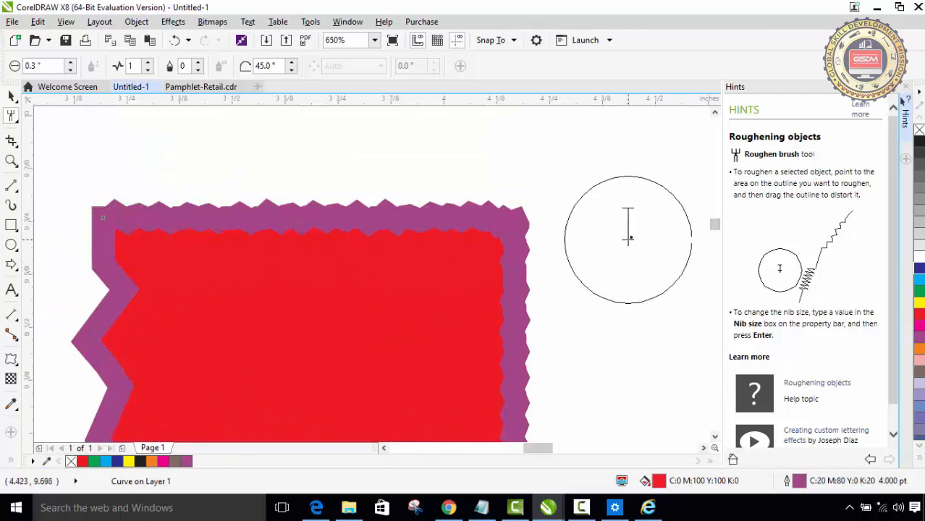
click(148, 62)
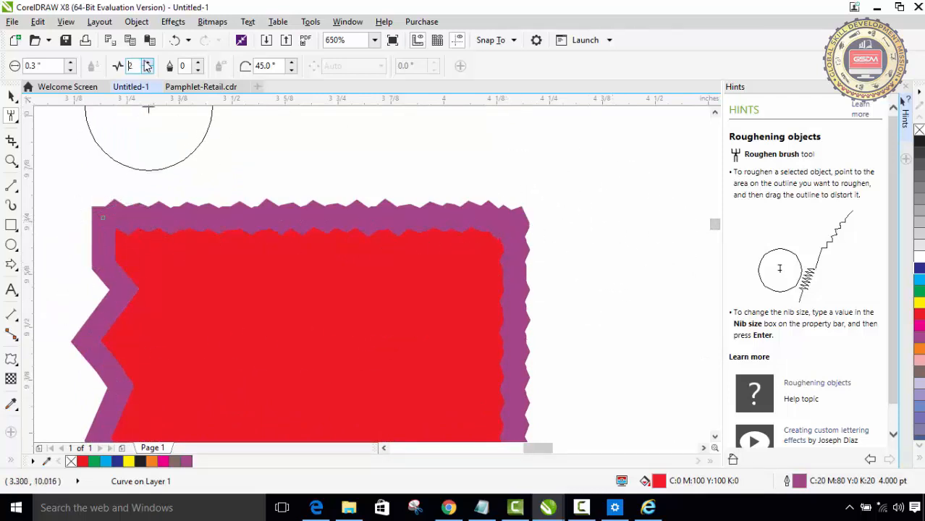
click(148, 62)
click(148, 62)
click(148, 63)
mouse_move(133, 136)
mouse_down()
mouse_move(121, 264)
mouse_move(141, 314)
mouse_move(116, 330)
mouse_move(95, 382)
mouse_up()
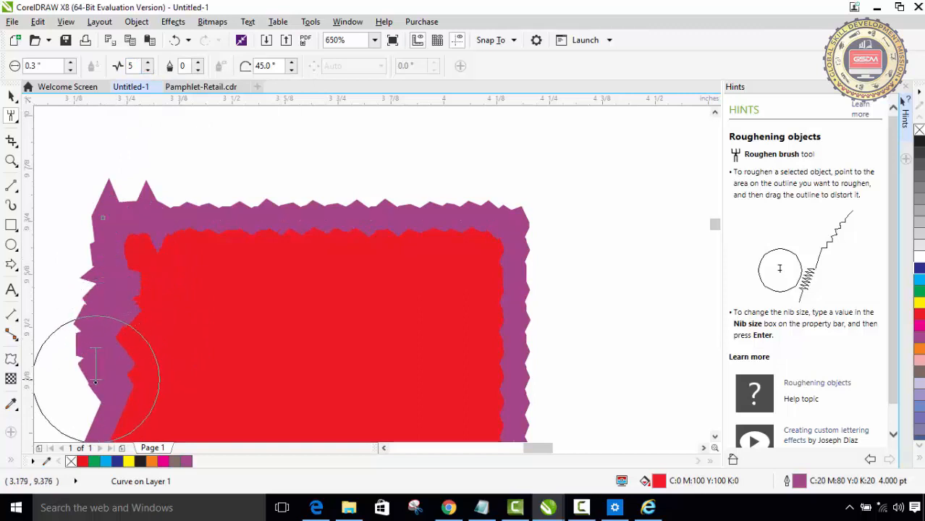
click(272, 228)
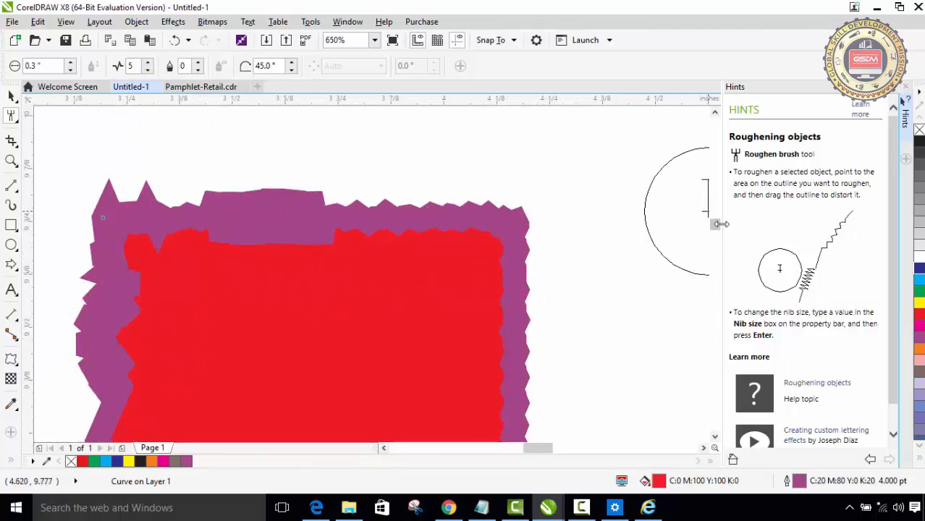
- Draw a right-pointing arrow shape about 0.80 by 0.27 inches in the empty area below the rectangle
drag(715, 226, 720, 250)
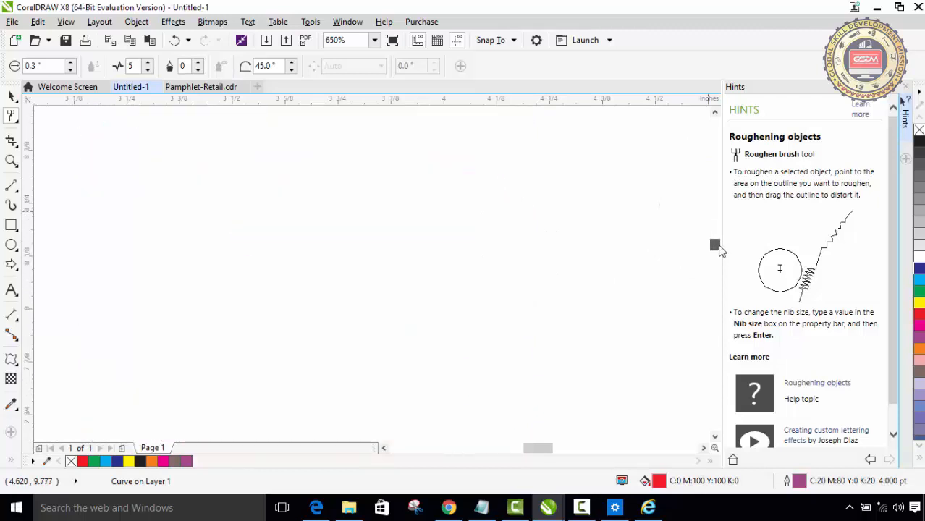
click(11, 267)
drag(203, 218, 545, 338)
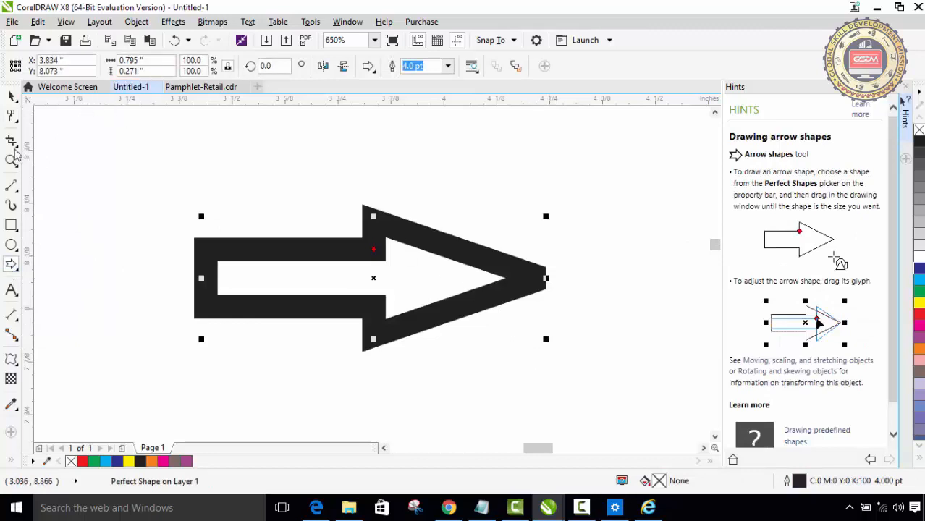
- Try roughening the arrow's outline with a 0.3-inch nib and a spike frequency of 5
click(11, 116)
mouse_move(254, 246)
mouse_down()
mouse_move(274, 252)
mouse_move(449, 233)
mouse_move(466, 296)
mouse_move(439, 329)
mouse_move(456, 319)
mouse_move(446, 339)
mouse_move(341, 320)
mouse_up()
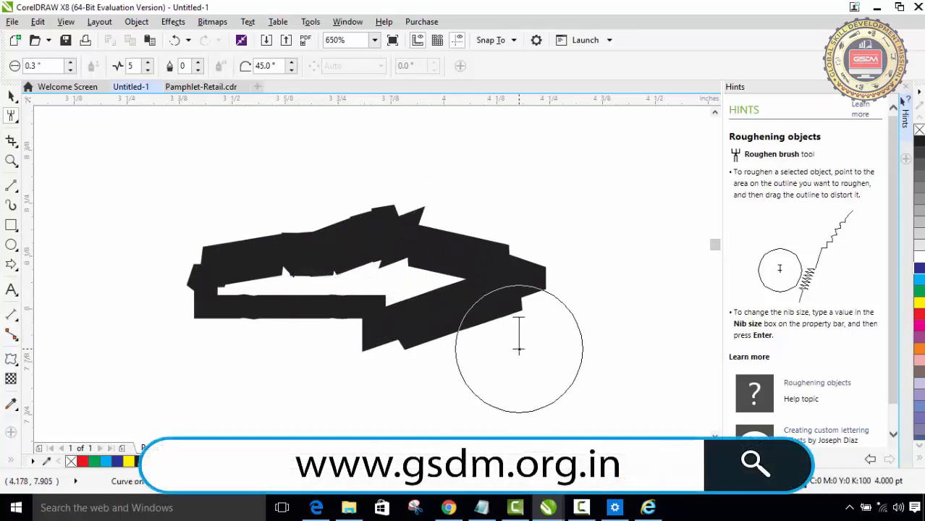
key(ctrl+z)
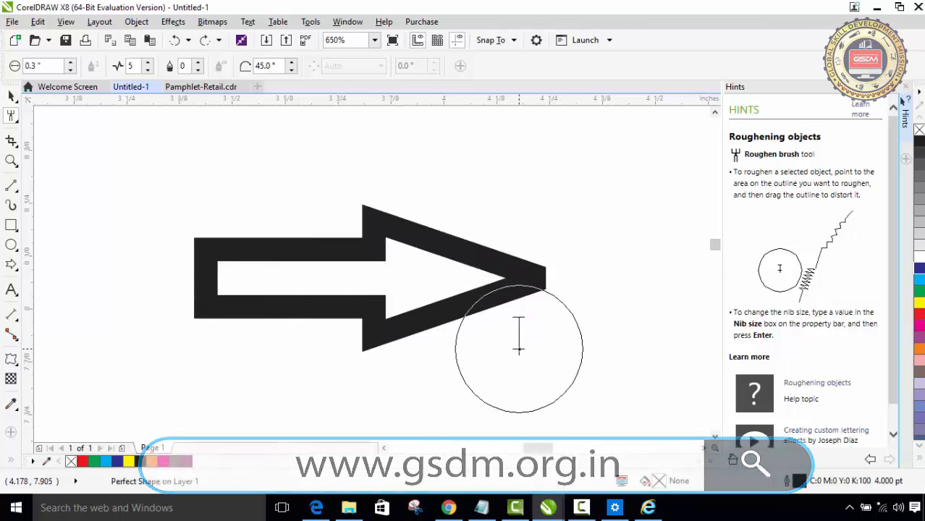
- Set the spike frequency to 2 and roughen the arrow's outline along the shaft and head
click(148, 63)
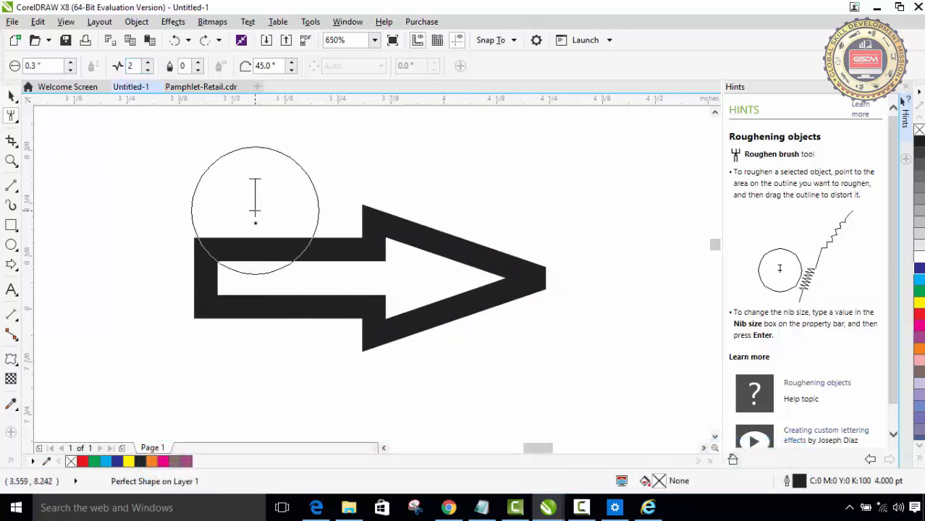
mouse_move(265, 247)
mouse_down()
mouse_move(409, 244)
mouse_move(480, 290)
mouse_move(251, 344)
mouse_move(277, 326)
mouse_move(283, 351)
mouse_move(358, 353)
mouse_move(412, 338)
mouse_move(486, 353)
mouse_move(550, 232)
mouse_up()
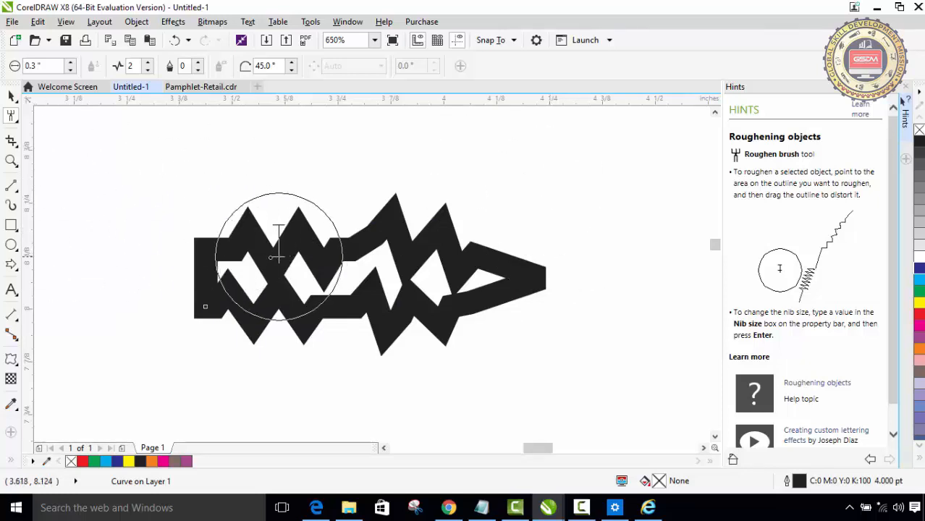
- Use the Shape tool to reposition nodes along the roughened arrow's upper edge, flattening its left and middle spikes
click(11, 118)
click(49, 120)
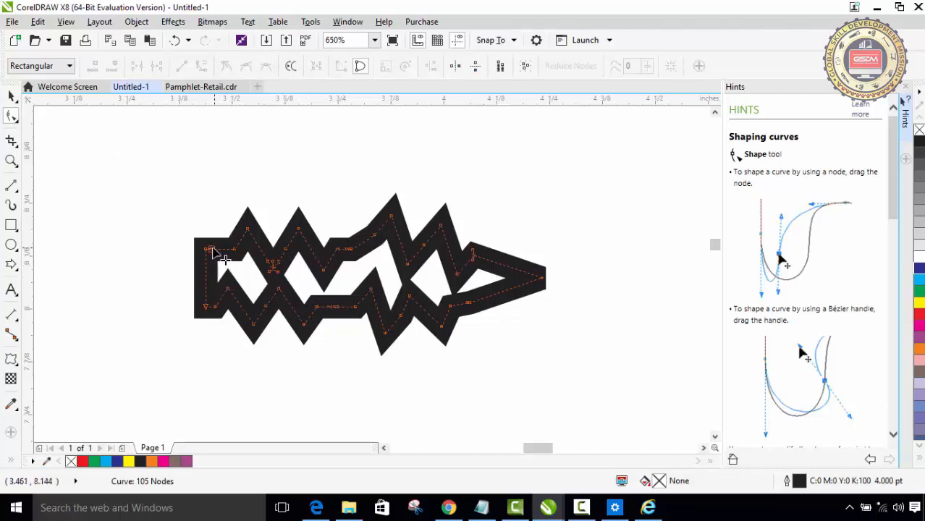
drag(208, 250, 247, 250)
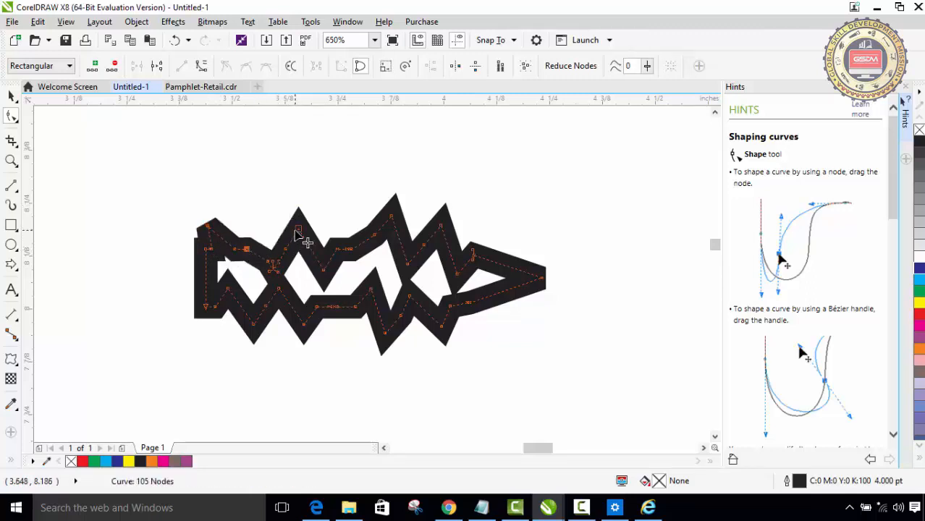
drag(296, 233, 297, 257)
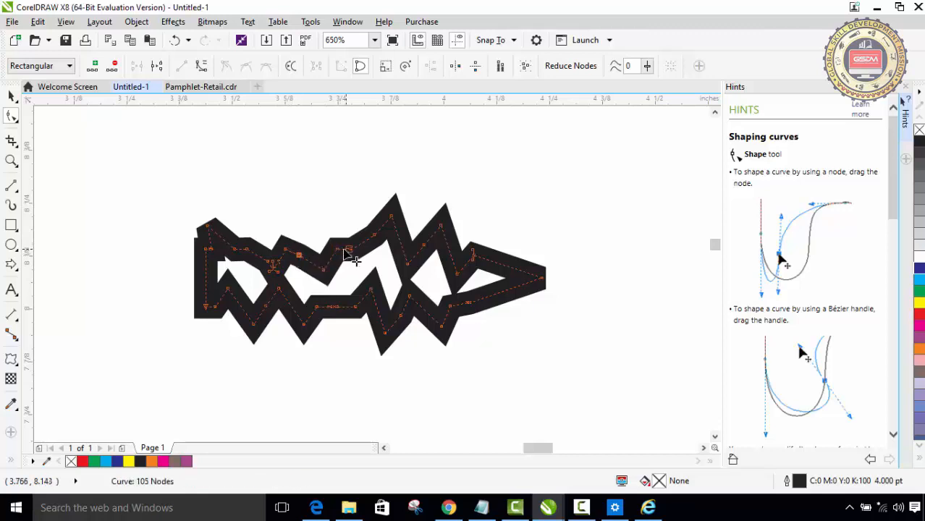
drag(398, 218, 393, 255)
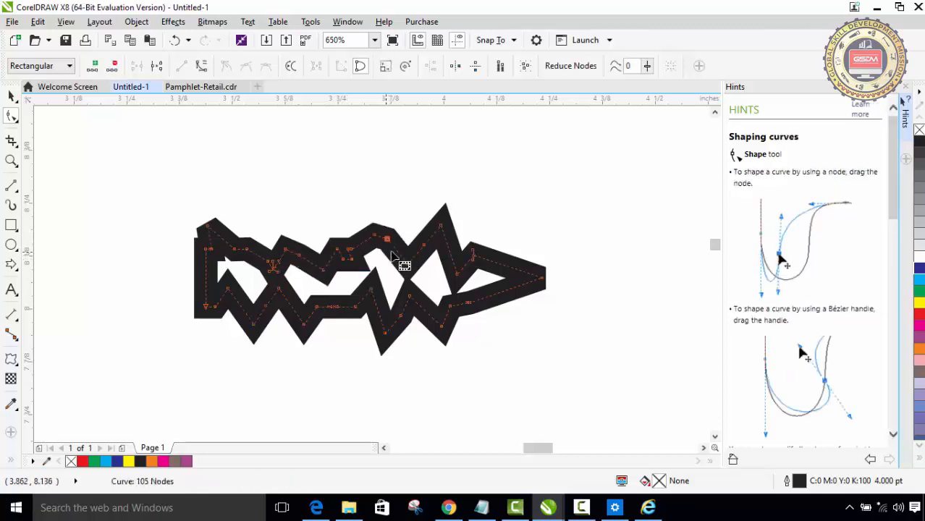
- Lower the remaining tall spike on the roughened arrow's upper edge, extend its lower-left corner downward, and flatten the lower-edge spikes by moving nodes
drag(441, 226, 436, 249)
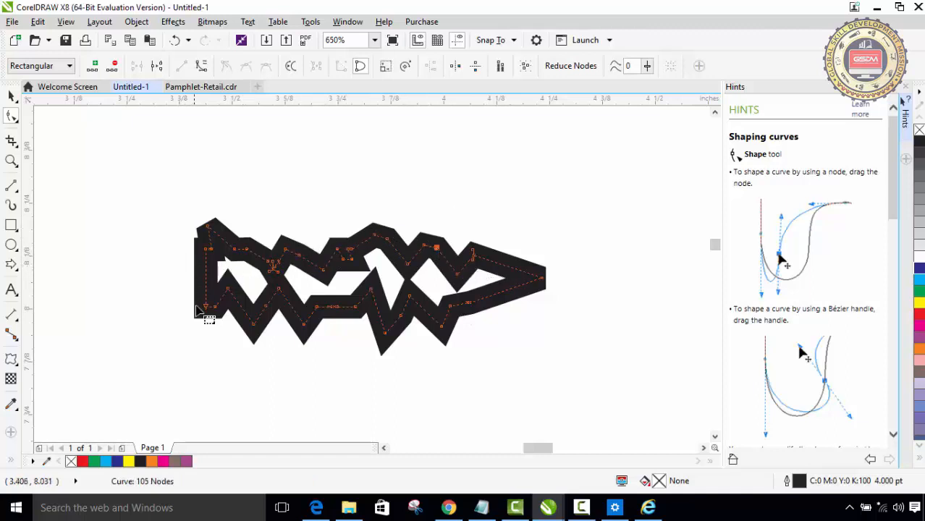
drag(205, 308, 210, 331)
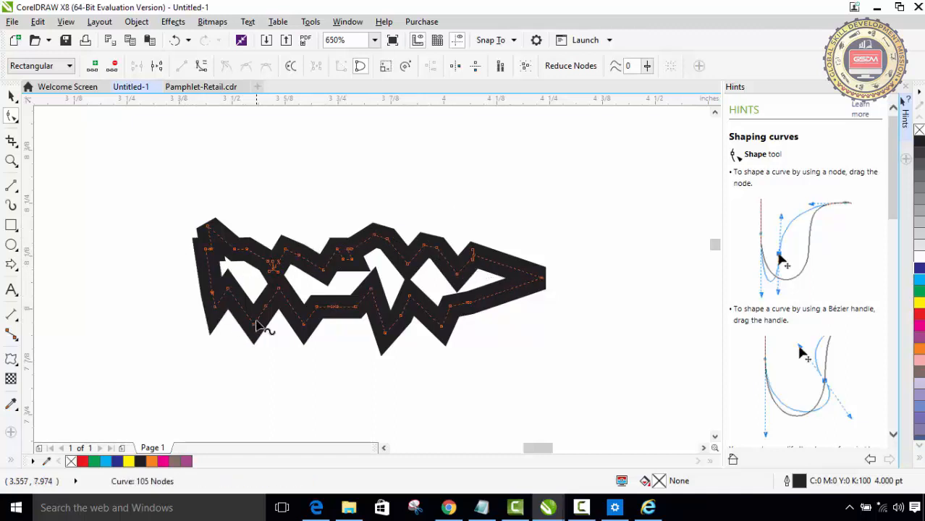
drag(322, 334, 316, 307)
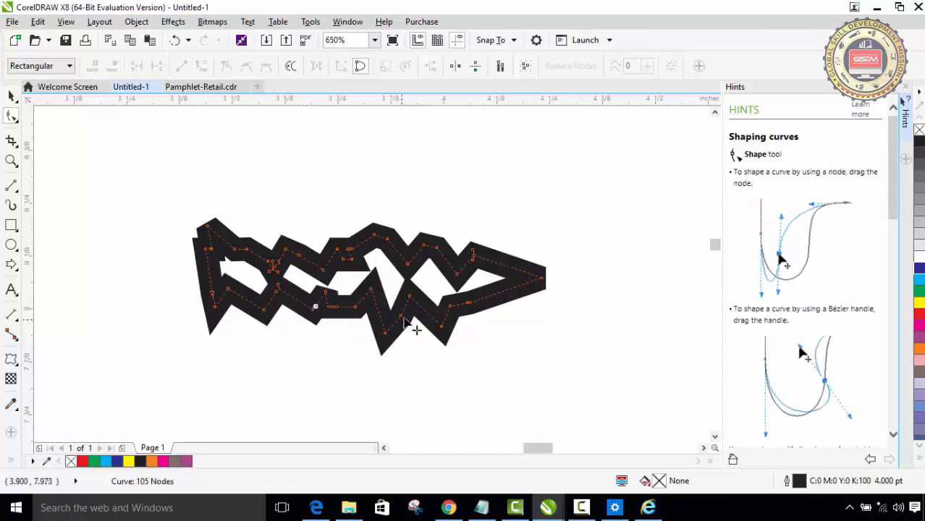
drag(385, 333, 390, 308)
drag(444, 319, 444, 300)
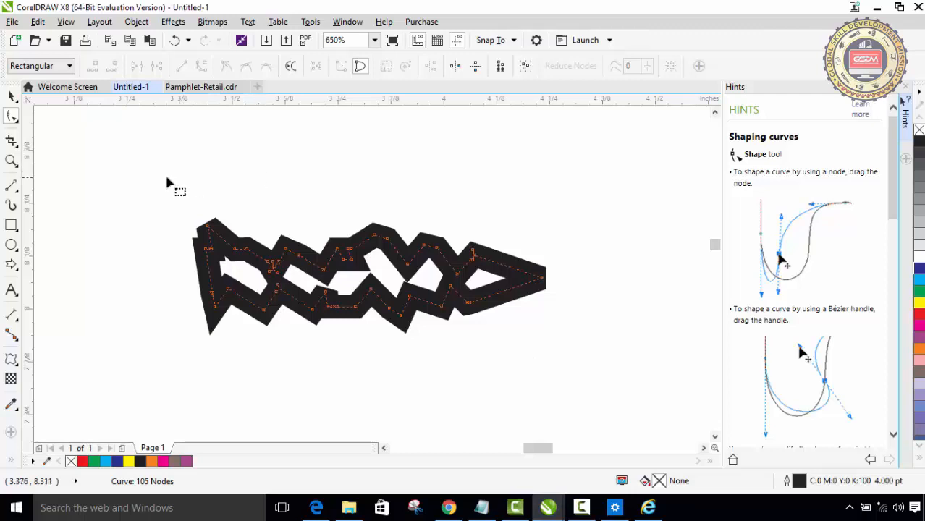
- Select and delete the roughened arrow, and undo the deletion
scroll(715, 245, up, 3)
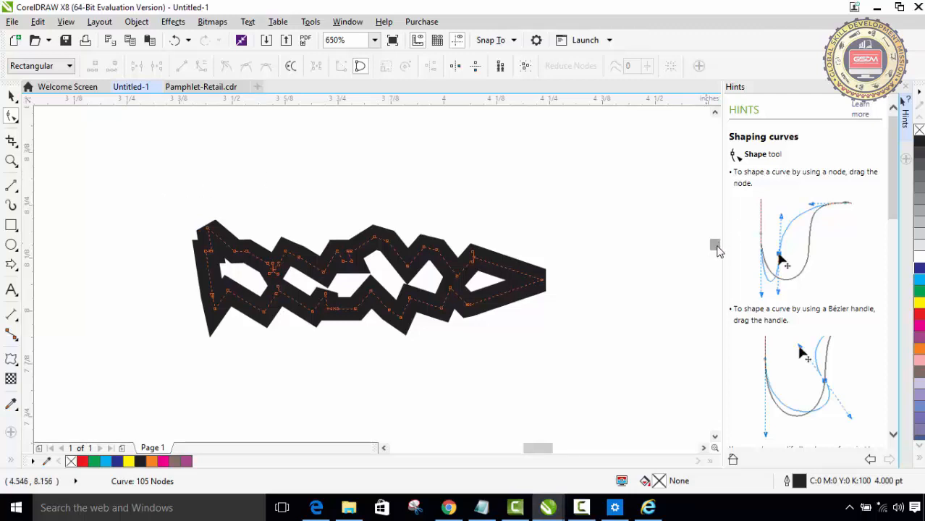
scroll(715, 246, down, 5)
scroll(714, 245, up, 3)
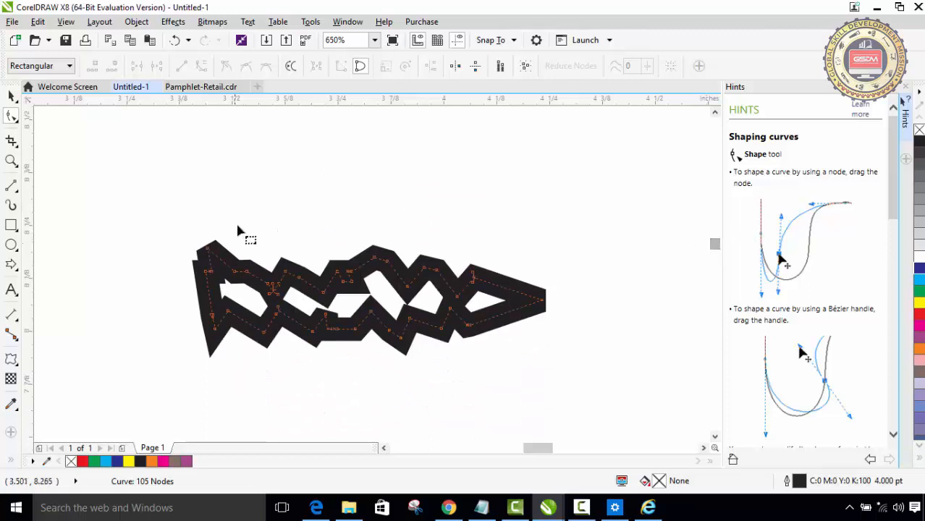
key(space)
click(273, 286)
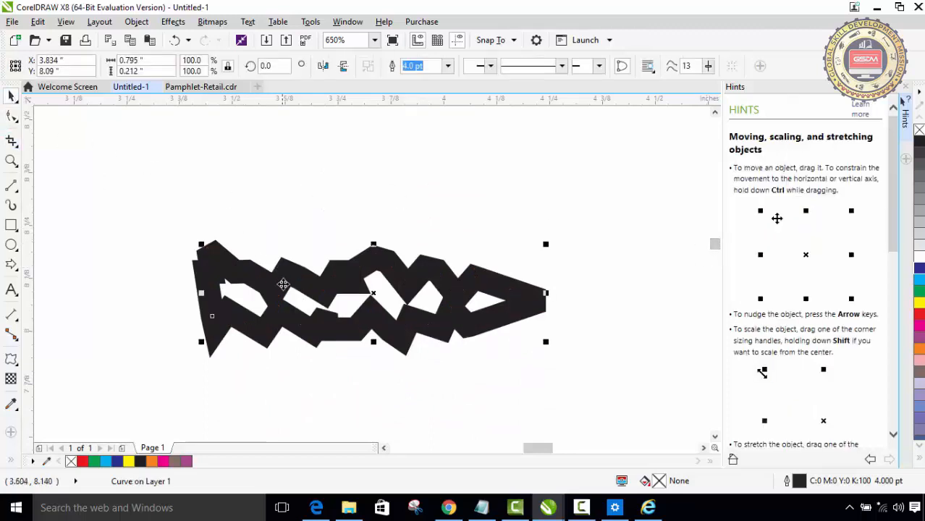
click(281, 283)
click(282, 284)
key(Delete)
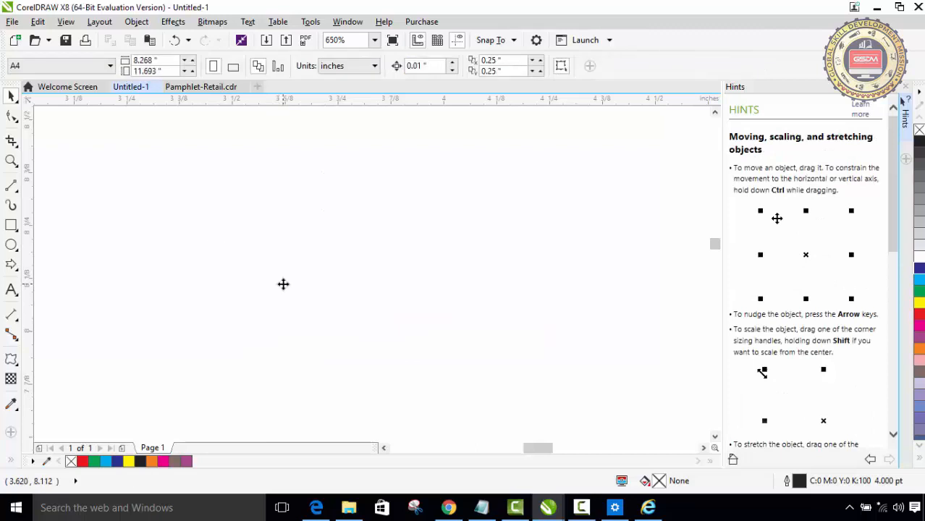
key(ctrl+z)
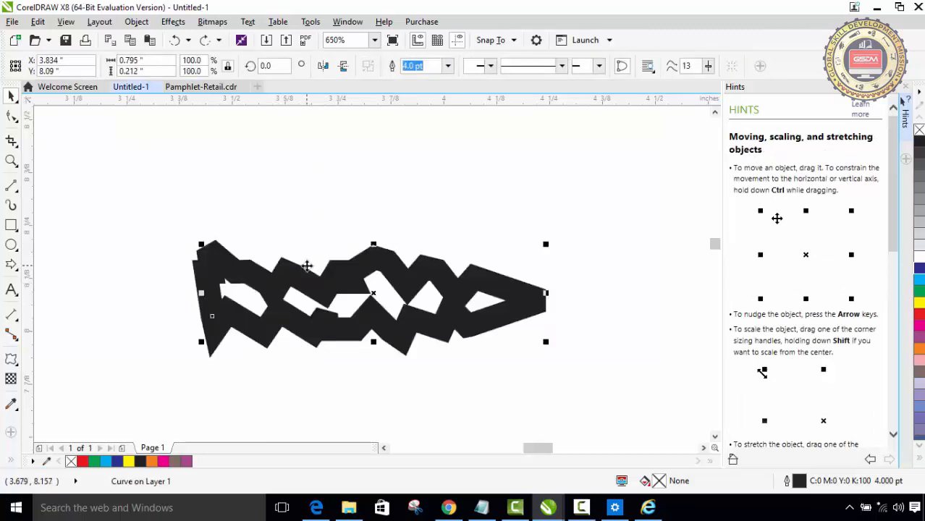
- Select all objects on the page, including the photo, red rectangle and roughened arrow, and delete them
key(shift+F4)
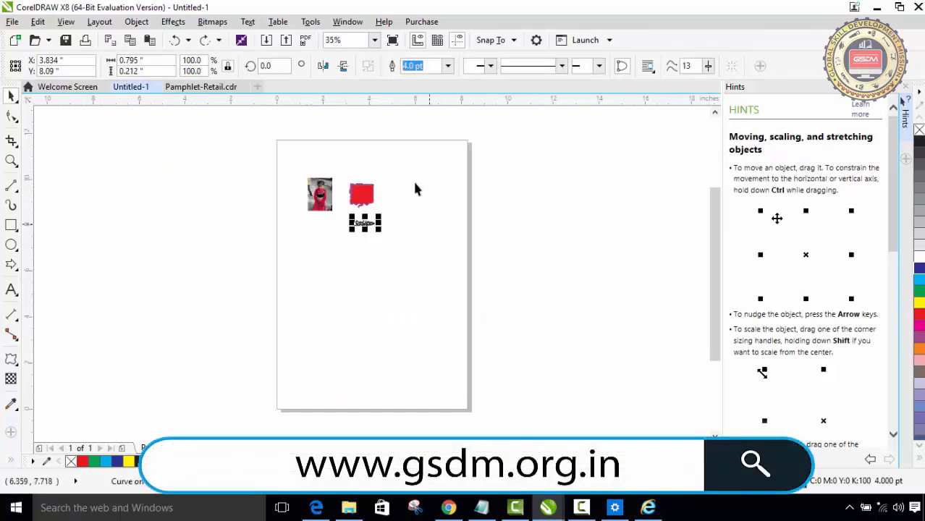
double_click(11, 96)
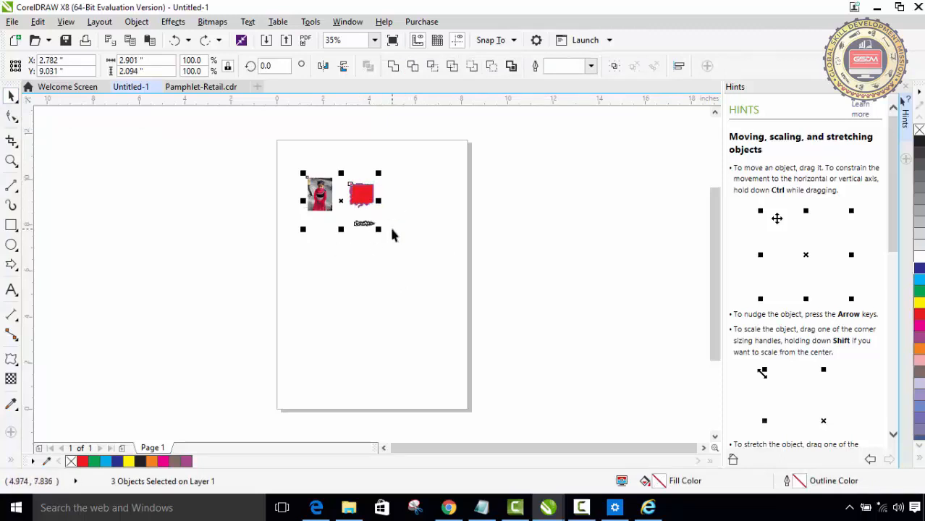
key(Delete)
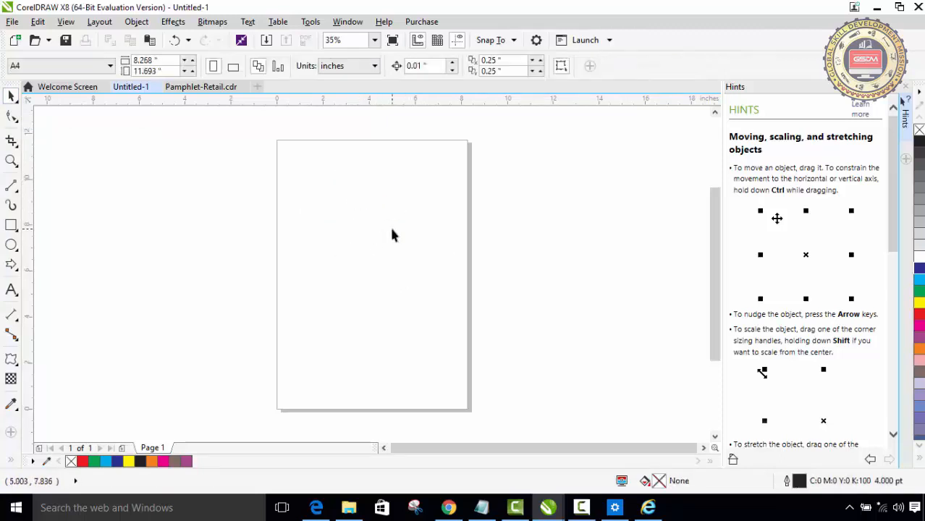